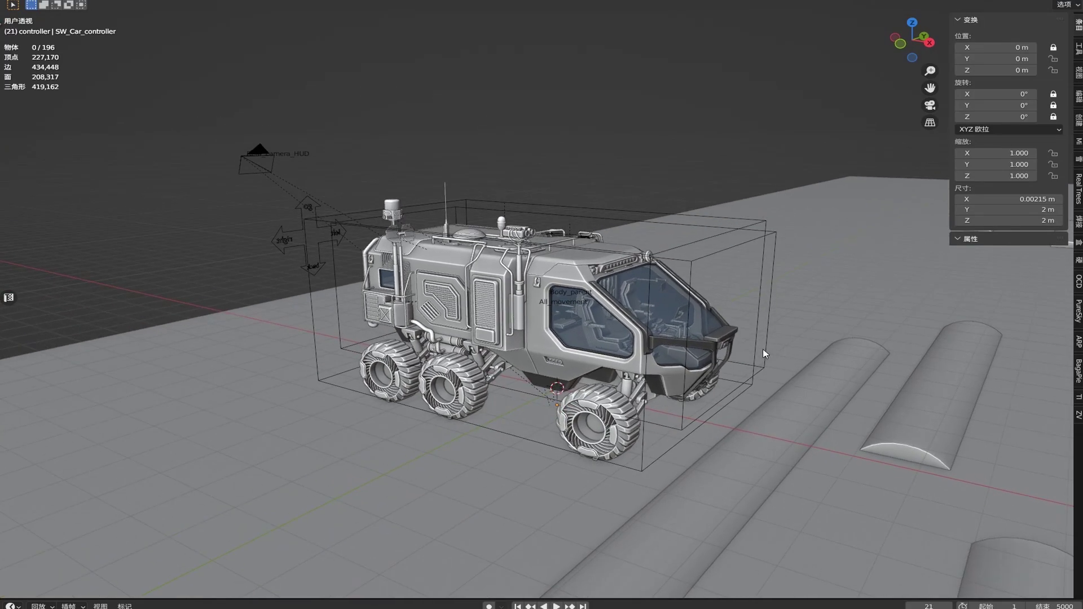
# Step: Play the animation and steer the rover's arrow controller from the rear HUD camera view
pyautogui.press('space')
pyautogui.press('KP_0')
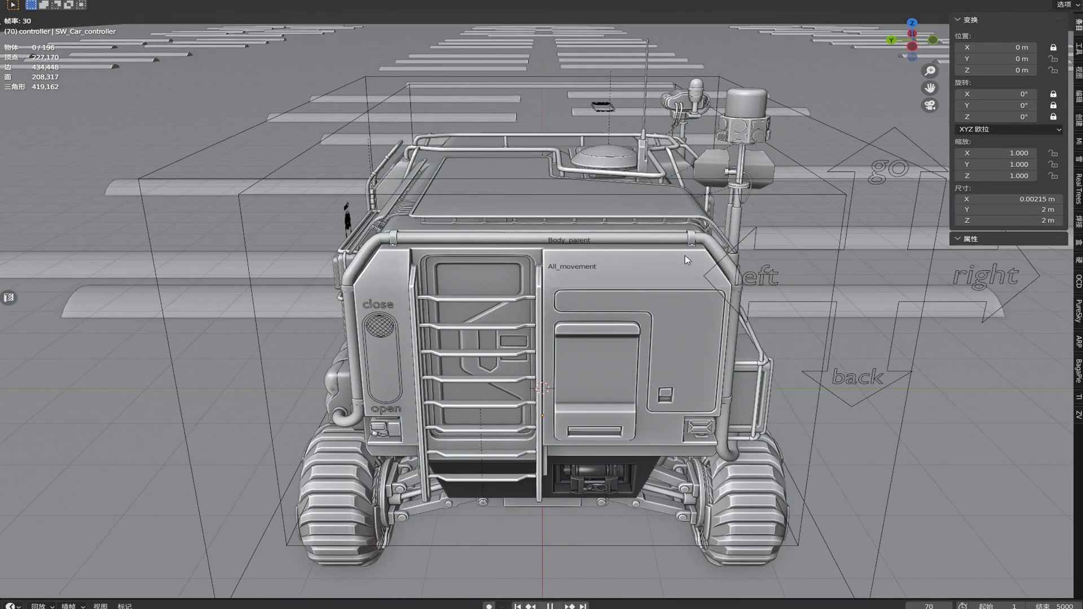
pyautogui.press('g')
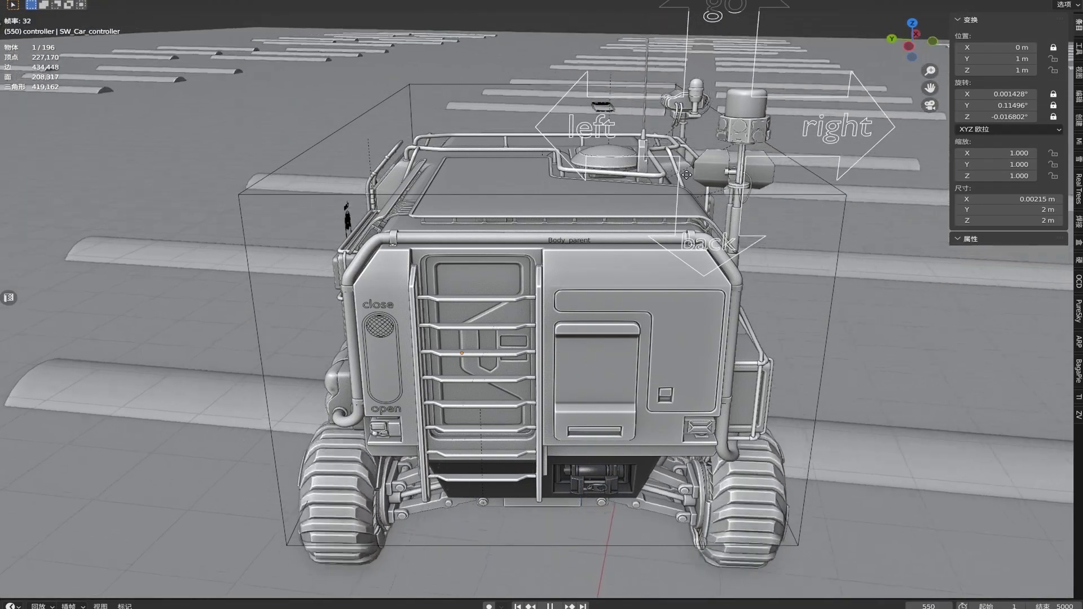
# Step: Cancel the controller move to reset it, then orbit to see the rover from the side
pyautogui.rightClick(722, 186)
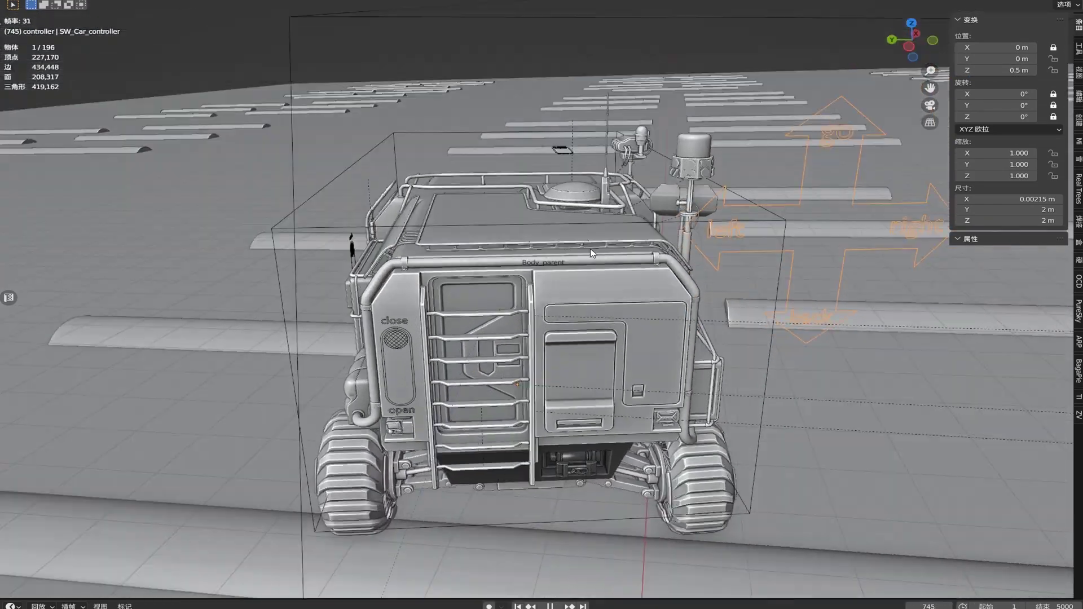
pyautogui.moveTo(592, 253)
pyautogui.mouseDown(button='middle')
pyautogui.moveTo(734, 164)
pyautogui.moveTo(780, 285)
pyautogui.moveTo(760, 294)
pyautogui.moveTo(709, 286)
pyautogui.moveTo(835, 215)
pyautogui.mouseUp(button='middle')
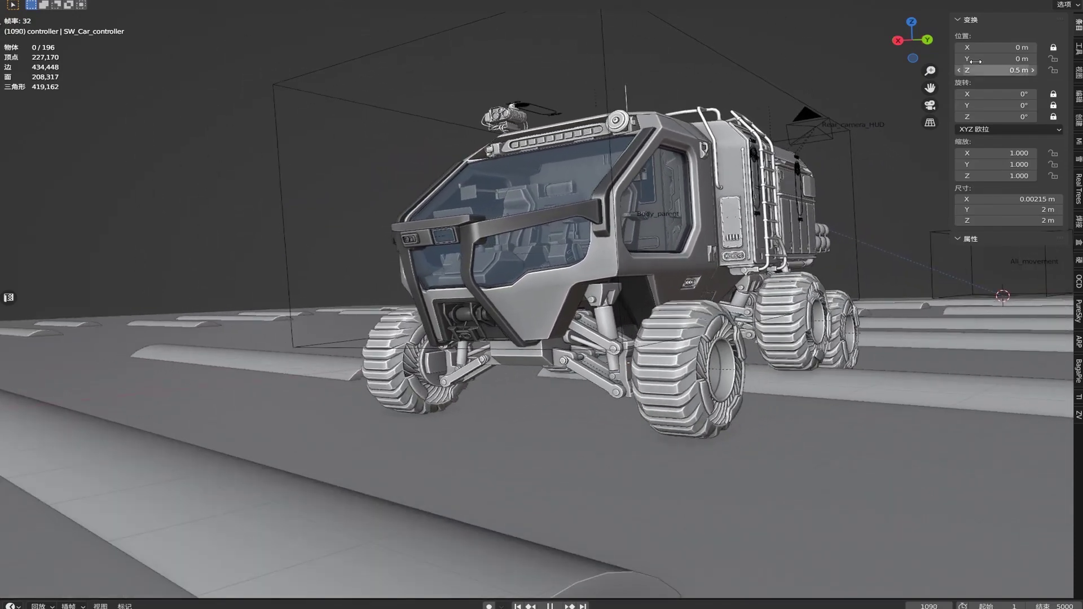
# Step: Set the controller's location value to 0.5 m
pyautogui.doubleClick(996, 59)
pyautogui.write('0.5')
pyautogui.press('Return')
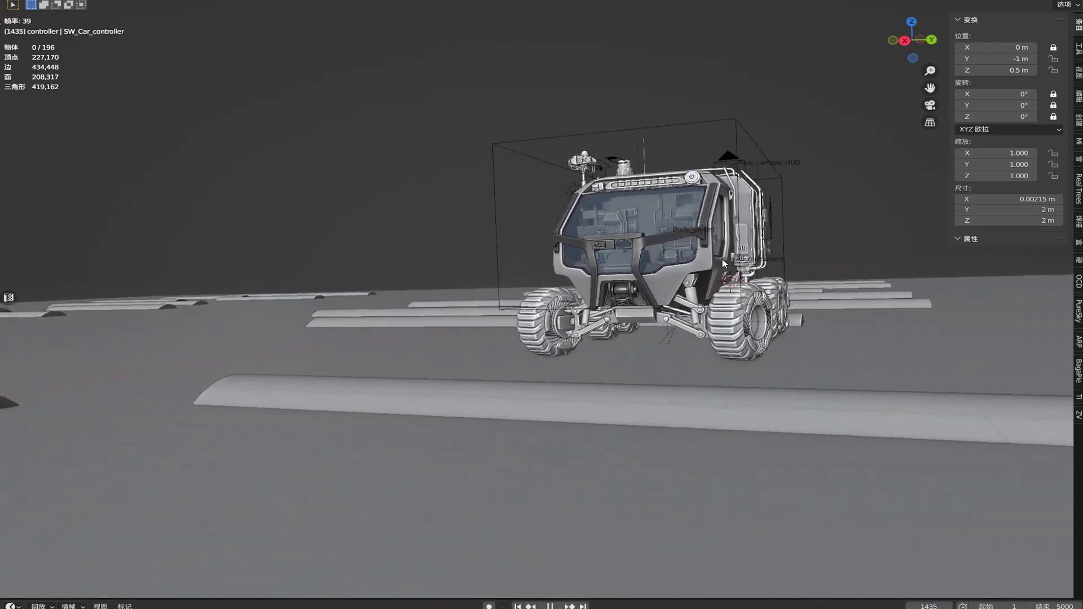
# Step: Orbit around the rover's side and look down on it as it crosses the bumps
pyautogui.moveTo(722, 258)
pyautogui.mouseDown(button='middle')
pyautogui.moveTo(761, 290)
pyautogui.moveTo(886, 289)
pyautogui.mouseUp(button='middle')
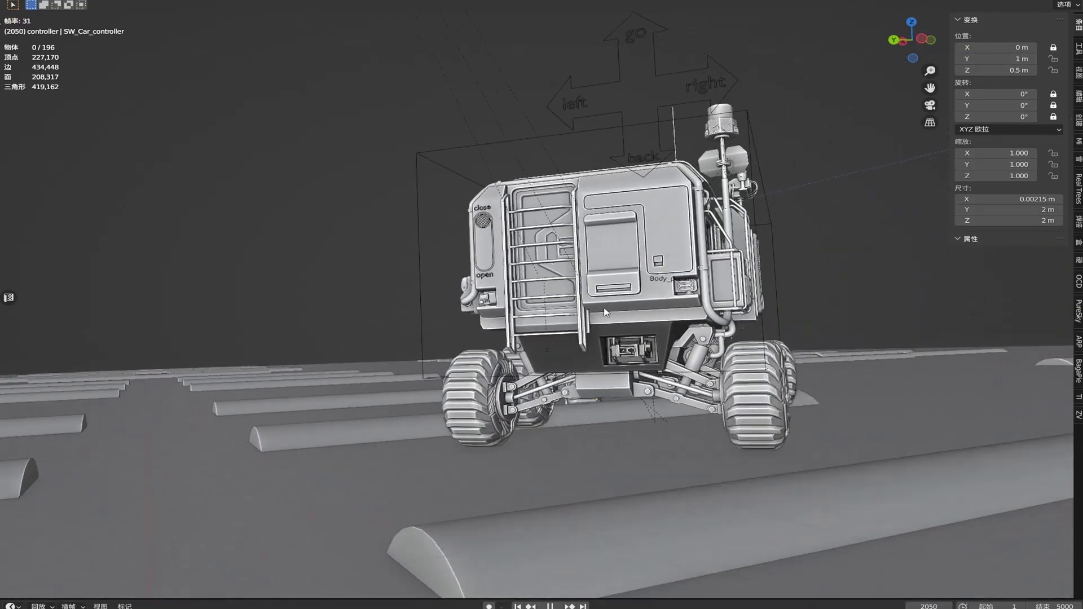
pyautogui.moveTo(686, 314); pyautogui.dragTo(509, 300, button='middle')
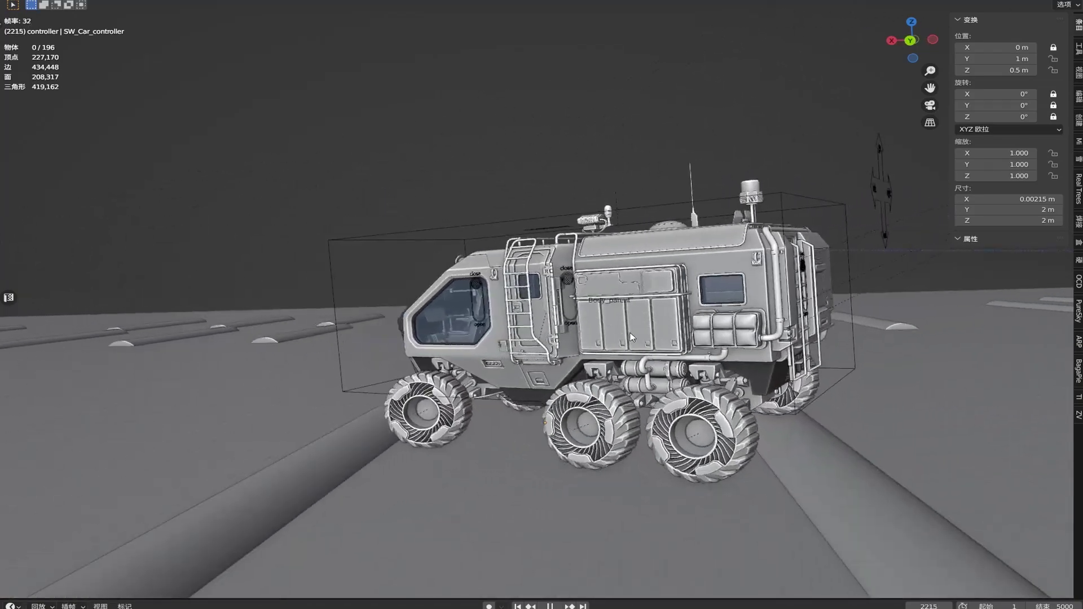
pyautogui.moveTo(509, 305); pyautogui.dragTo(885, 281, button='middle')
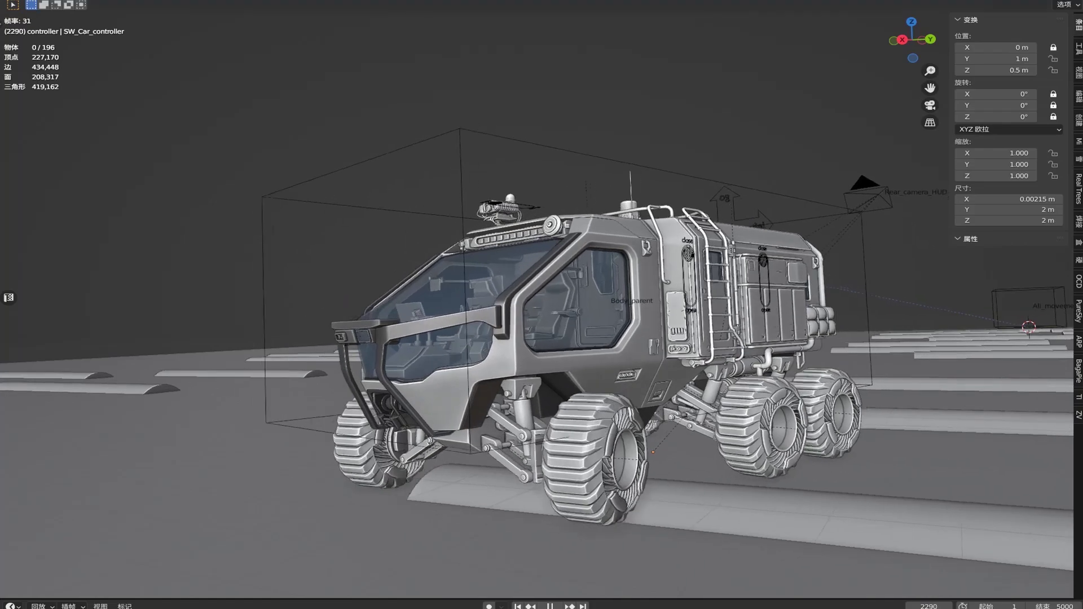
pyautogui.moveTo(652, 360)
pyautogui.mouseDown(button='middle')
pyautogui.moveTo(472, 377)
pyautogui.moveTo(465, 368)
pyautogui.mouseUp(button='middle')
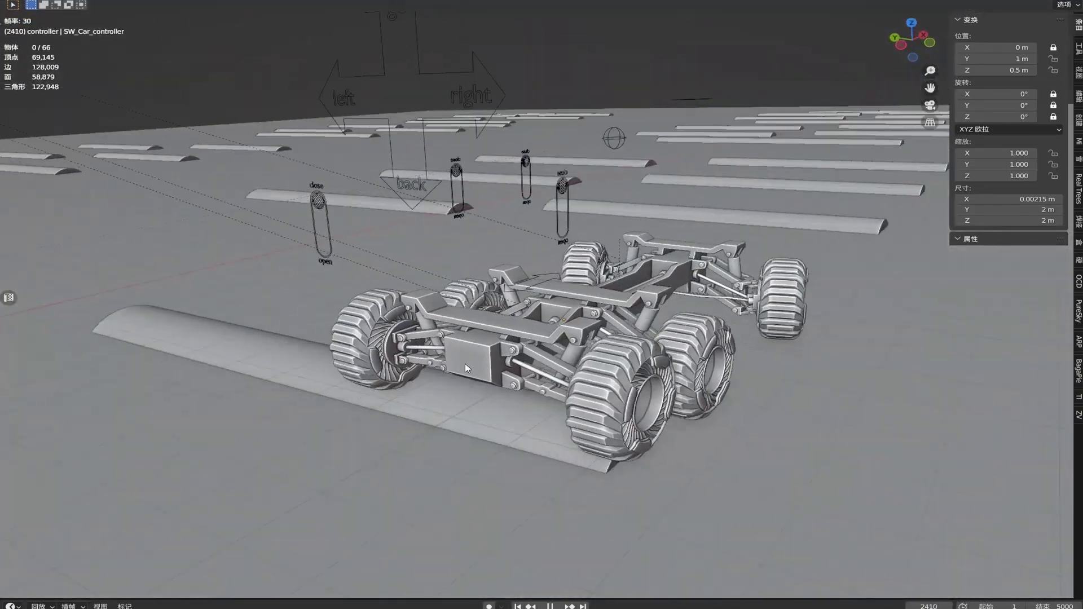
# Step: Orbit and zoom around the bare chassis and suspension from several angles
pyautogui.moveTo(635, 301)
pyautogui.mouseDown(button='middle')
pyautogui.moveTo(649, 376)
pyautogui.moveTo(637, 374)
pyautogui.moveTo(693, 383)
pyautogui.moveTo(776, 373)
pyautogui.moveTo(732, 378)
pyautogui.moveTo(778, 326)
pyautogui.mouseUp(button='middle')
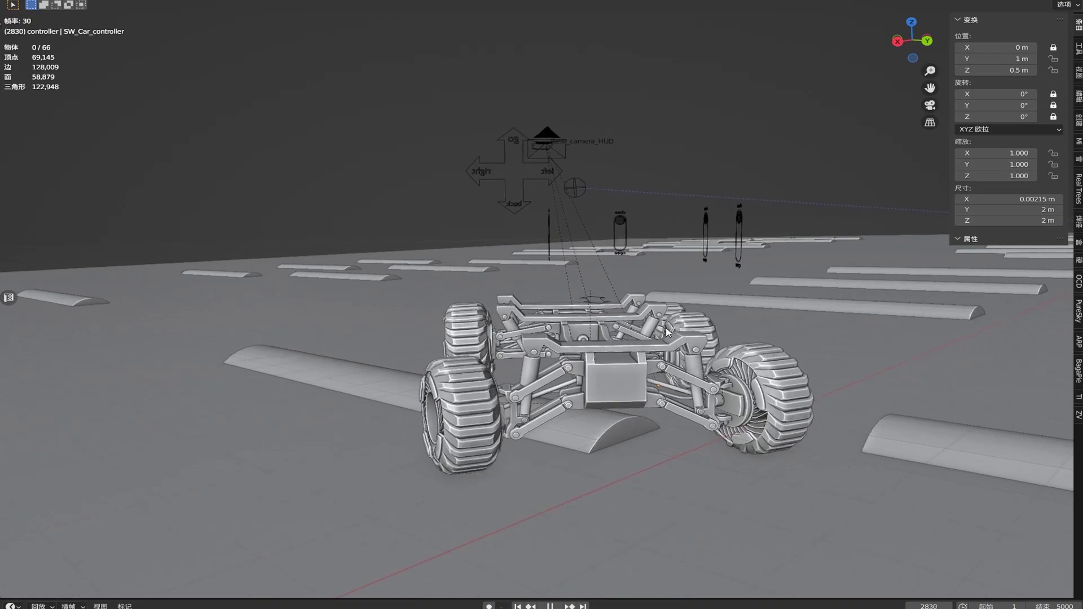
pyautogui.moveTo(688, 333)
pyautogui.mouseDown(button='middle')
pyautogui.moveTo(623, 334)
pyautogui.moveTo(654, 347)
pyautogui.mouseUp(button='middle')
pyautogui.scroll(3, 649, 354)
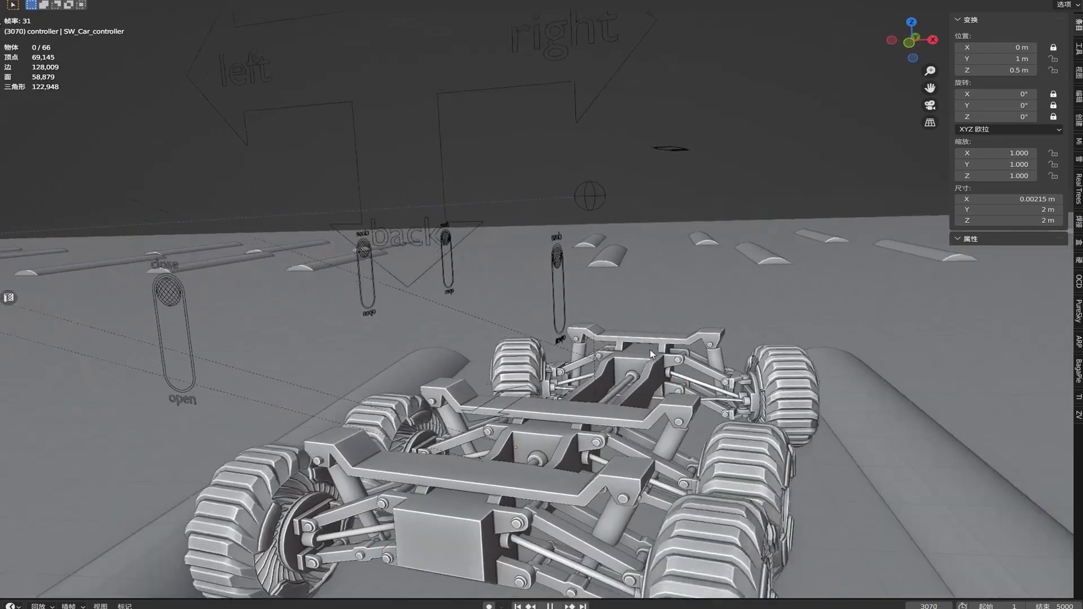
pyautogui.moveTo(633, 359)
pyautogui.mouseDown(button='middle')
pyautogui.moveTo(587, 353)
pyautogui.moveTo(541, 370)
pyautogui.moveTo(549, 368)
pyautogui.mouseUp(button='middle')
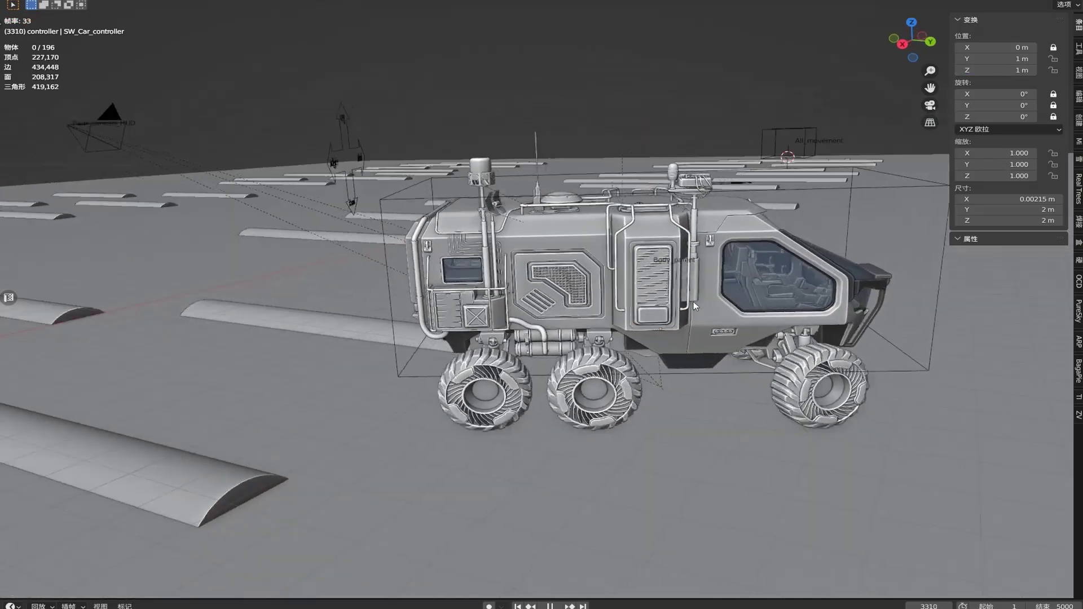
# Step: Orbit to a front view of the rover and set the controller's Z location to 0.5 m
pyautogui.keyDown('shift'); pyautogui.moveTo(557, 302); pyautogui.dragTo(405, 305, button='middle'); pyautogui.keyUp('shift')
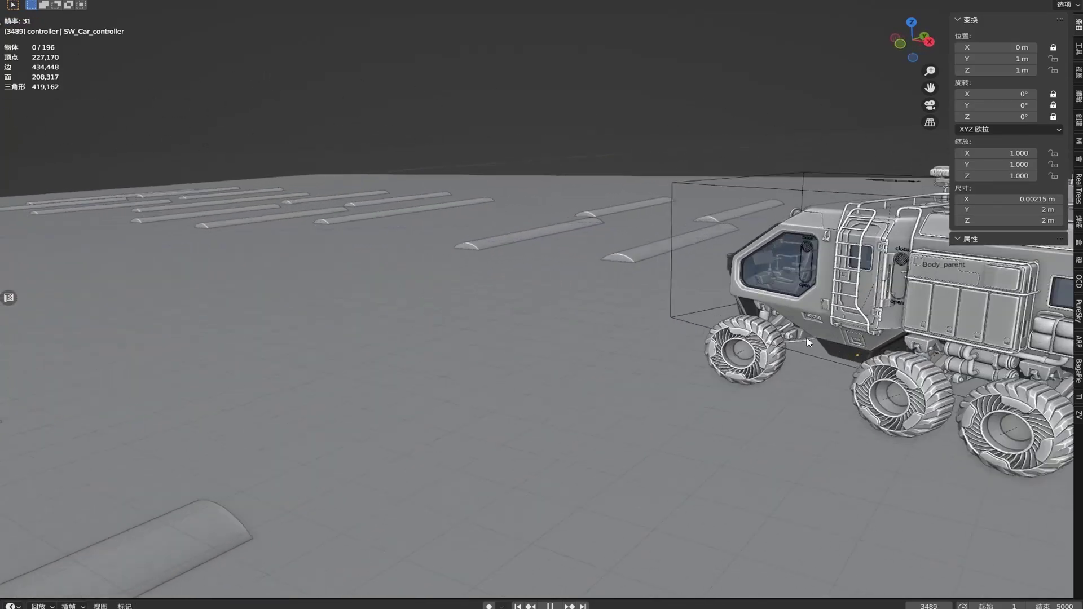
pyautogui.moveTo(806, 337)
pyautogui.mouseDown(button='middle')
pyautogui.moveTo(571, 350)
pyautogui.moveTo(643, 354)
pyautogui.moveTo(591, 379)
pyautogui.moveTo(406, 351)
pyautogui.mouseUp(button='middle')
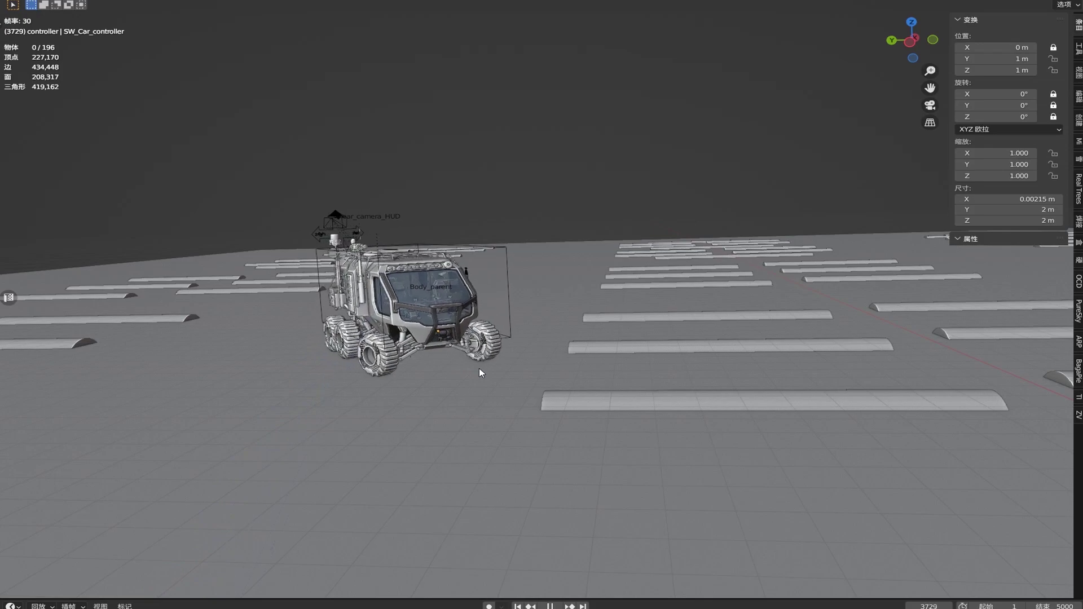
pyautogui.scroll(2, 539, 382)
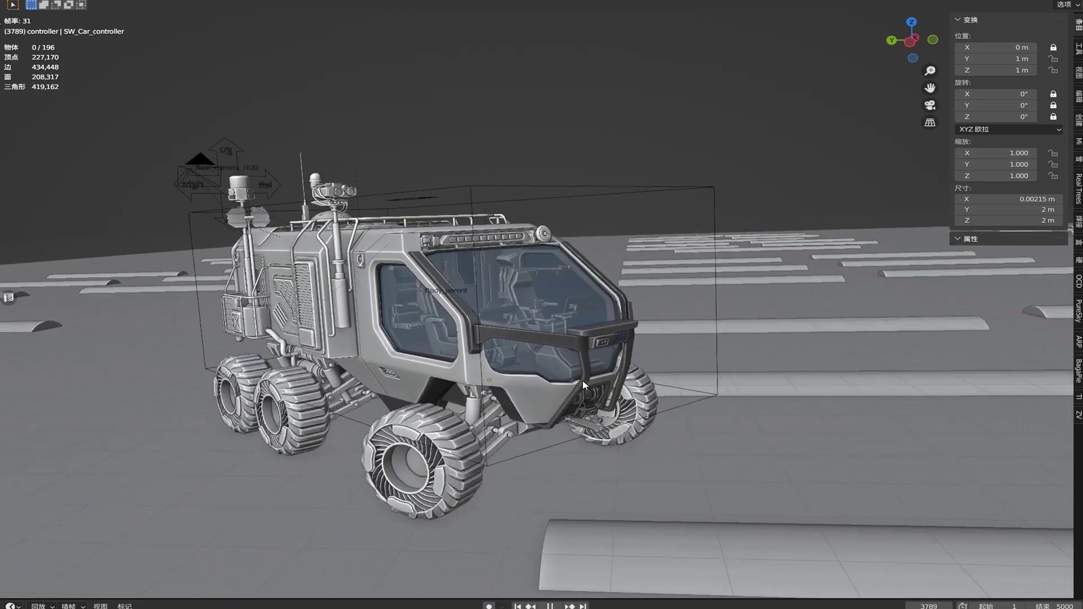
pyautogui.scroll(2, 582, 379)
pyautogui.scroll(2, 508, 367)
pyautogui.scroll(2, 427, 347)
pyautogui.moveTo(427, 346); pyautogui.dragTo(464, 341, button='middle')
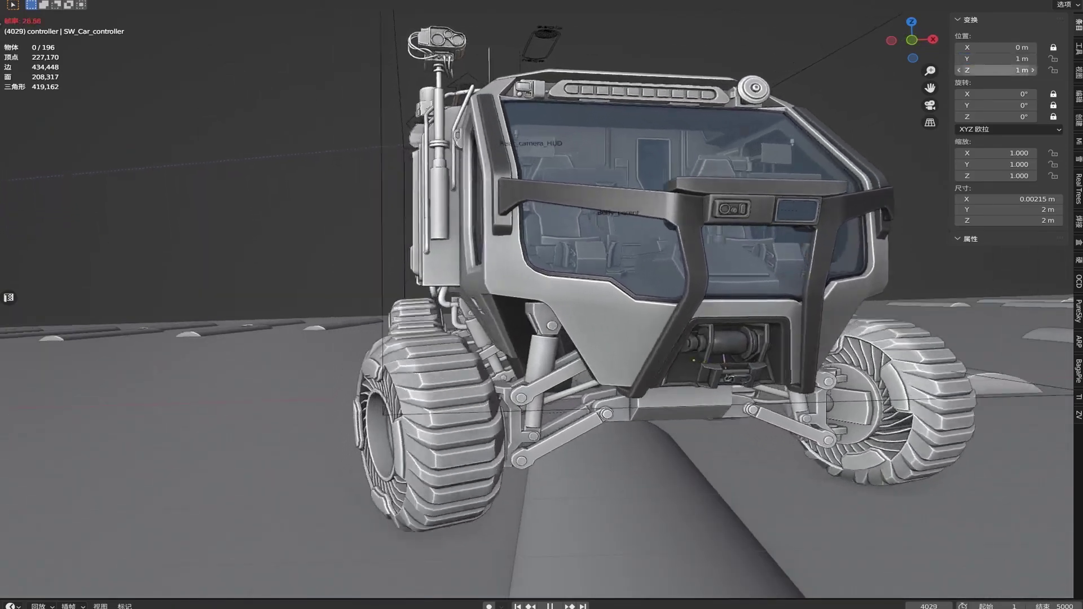
pyautogui.doubleClick(996, 70)
pyautogui.write('0.5')
pyautogui.press('Return')
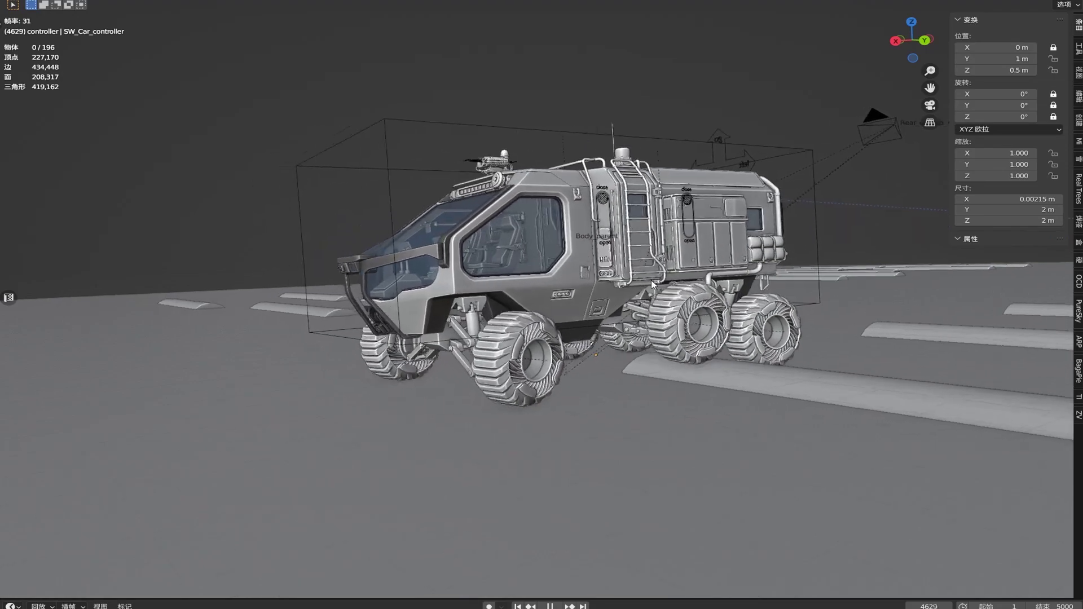
# Step: Reset the controller's Z location to 0 m and stop playback at frame 4983
pyautogui.moveTo(688, 286); pyautogui.dragTo(615, 287, button='middle')
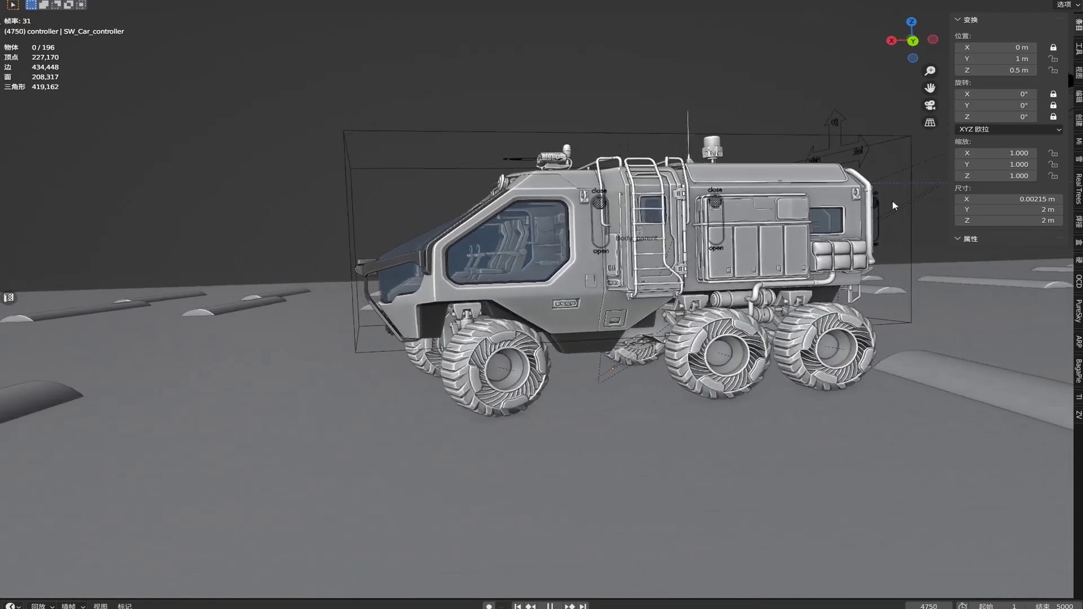
pyautogui.click(1009, 69)
pyautogui.write('0')
pyautogui.press('Return')
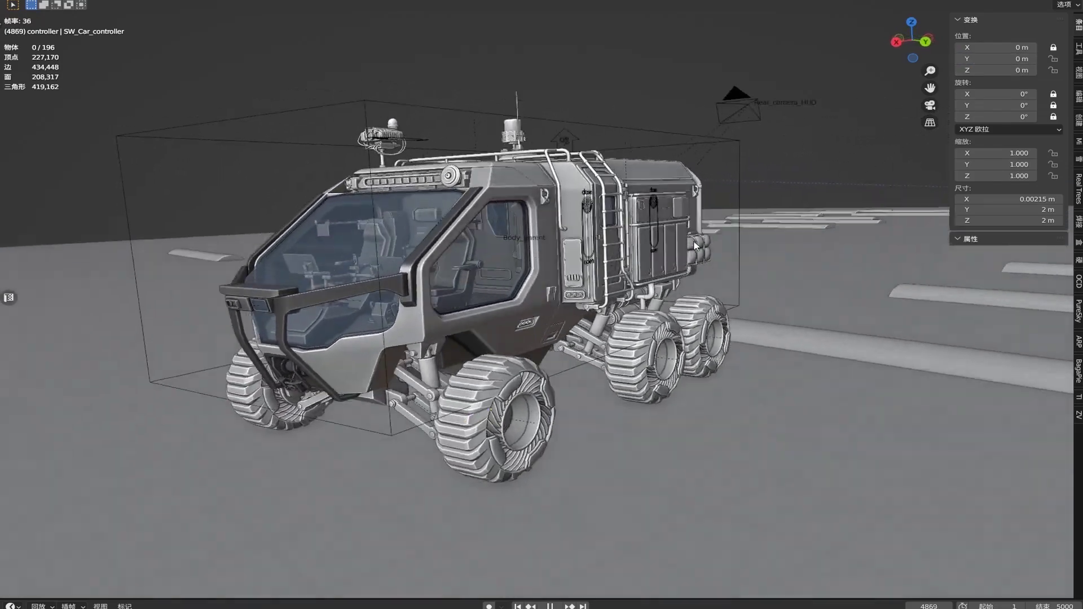
pyautogui.moveTo(652, 231)
pyautogui.mouseDown(button='middle')
pyautogui.moveTo(599, 277)
pyautogui.moveTo(624, 275)
pyautogui.mouseUp(button='middle')
pyautogui.press('space')
# Step: Orbit to the rover's side and move the side door switch to open the door
pyautogui.scroll(2, 623, 273)
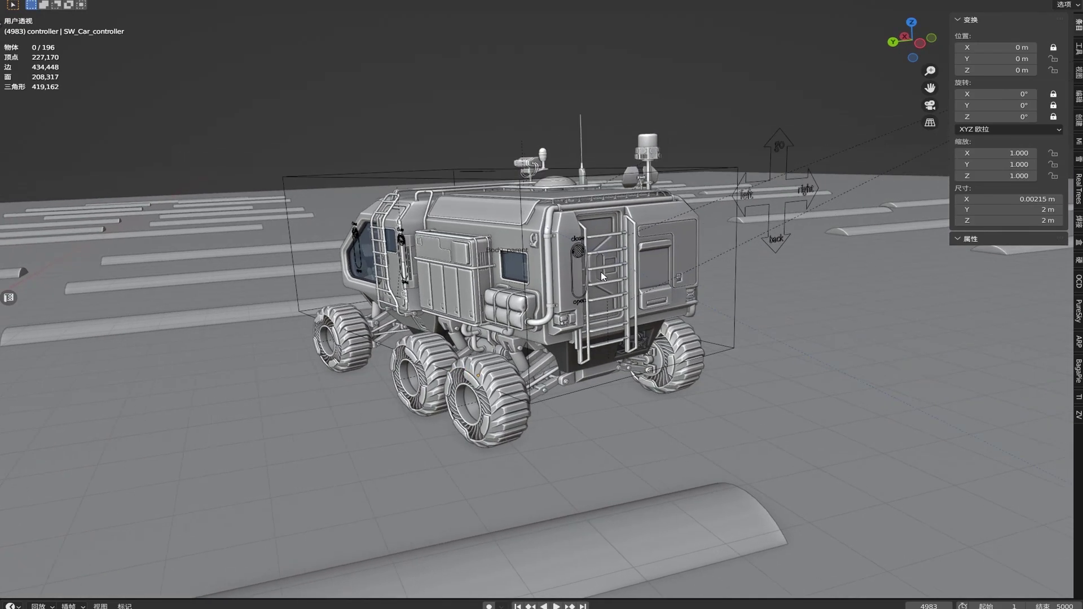
pyautogui.scroll(1, 603, 259)
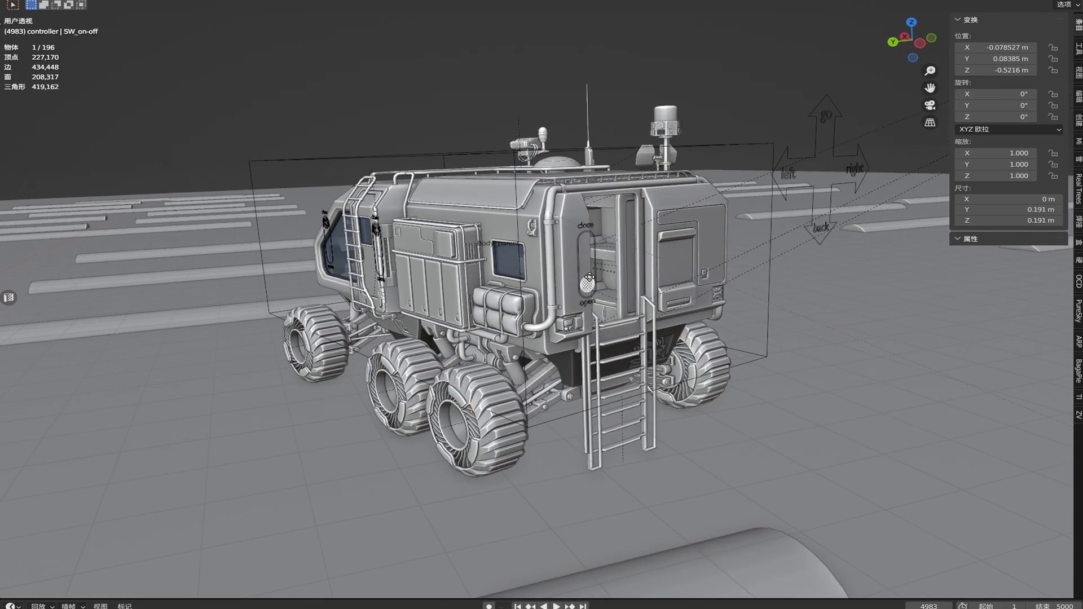
pyautogui.moveTo(576, 293); pyautogui.dragTo(581, 277, button='middle')
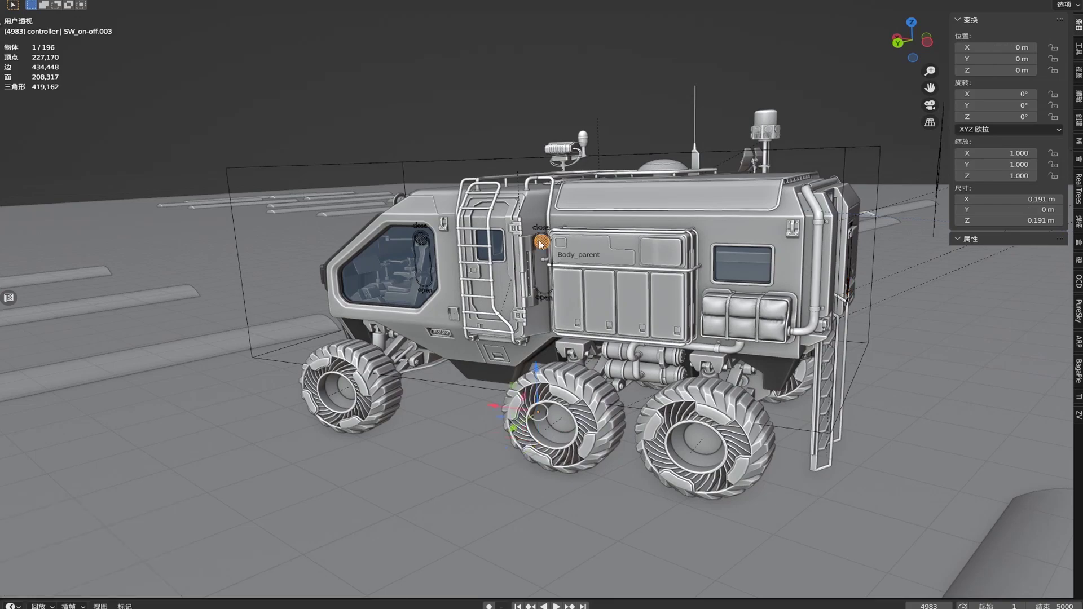
pyautogui.moveTo(540, 243); pyautogui.dragTo(575, 248, button='middle')
pyautogui.press('g')
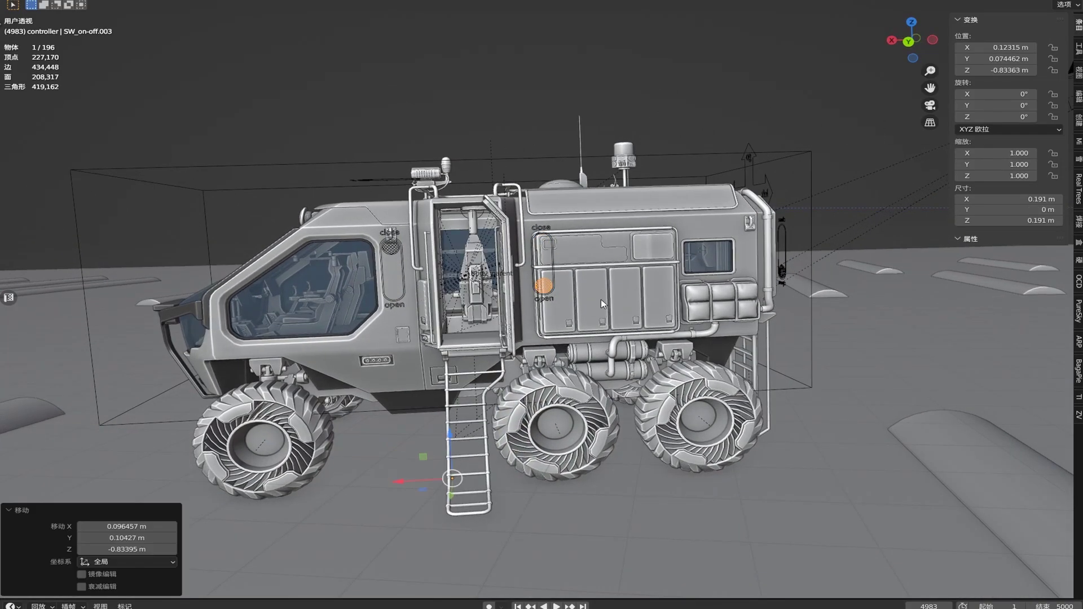
# Step: Zoom in on the cab and select the cab door's switch
pyautogui.moveTo(602, 304); pyautogui.dragTo(614, 310, button='middle')
pyautogui.scroll(3, 564, 296)
pyautogui.click(516, 282)
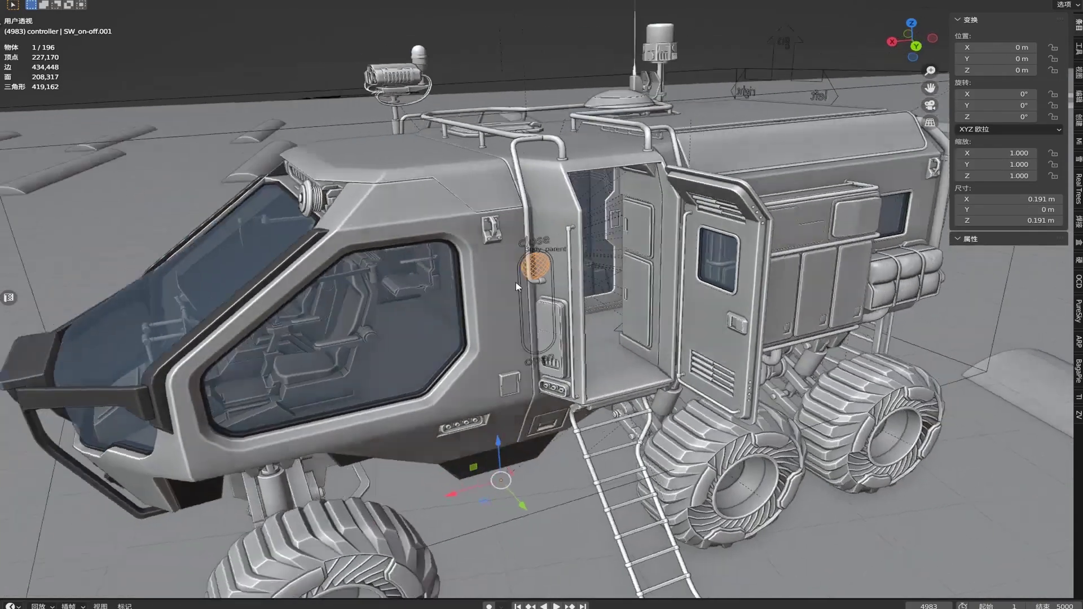
pyautogui.scroll(-3, 515, 284)
pyautogui.moveTo(515, 285)
pyautogui.mouseDown(button='middle')
pyautogui.moveTo(429, 278)
pyautogui.moveTo(462, 296)
pyautogui.moveTo(463, 276)
pyautogui.mouseUp(button='middle')
# Step: From a high view over the cab, move the roof's open/close switch to a new position
pyautogui.scroll(4, 462, 296)
pyautogui.scroll(-3, 530, 321)
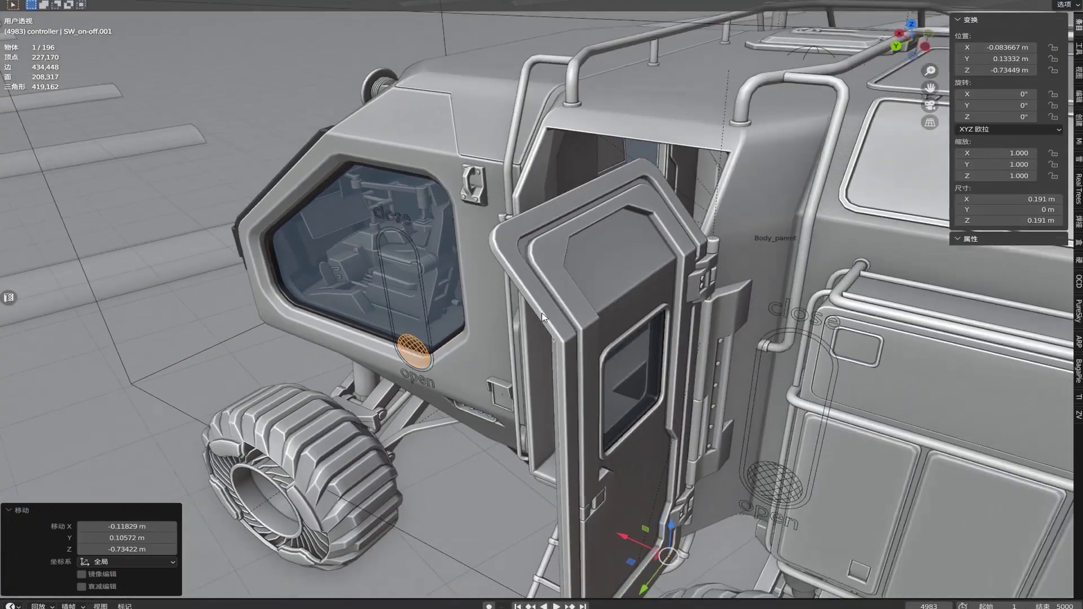
pyautogui.moveTo(530, 321); pyautogui.dragTo(546, 153, button='middle')
pyautogui.moveTo(476, 102); pyautogui.dragTo(500, 170, button='middle')
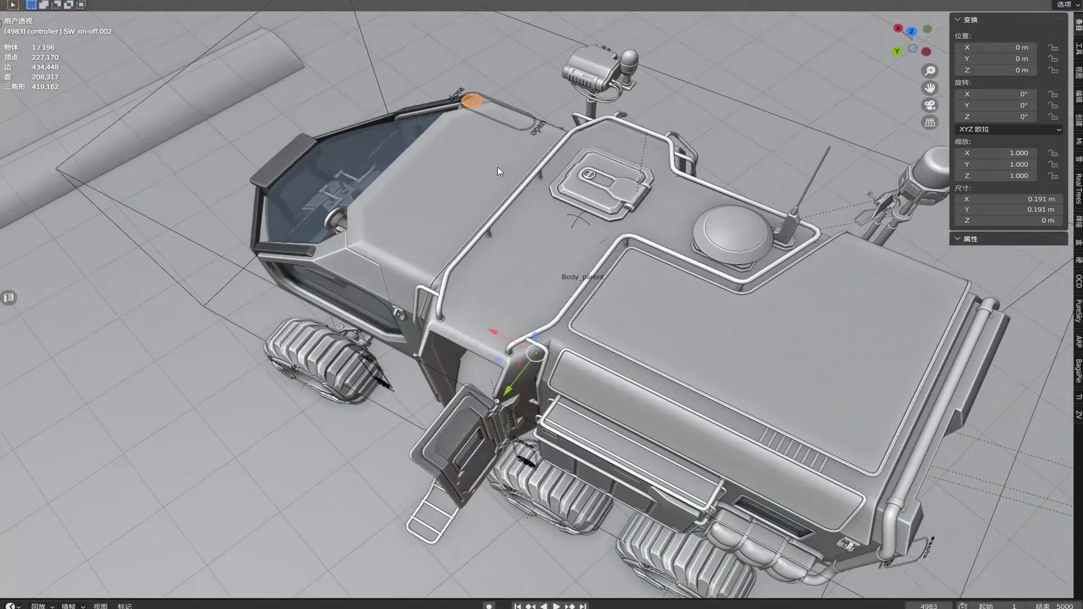
pyautogui.scroll(3, 501, 170)
pyautogui.click(497, 199)
pyautogui.click(542, 217)
# Step: Navigate the view into the cab interior and along the corridor
pyautogui.moveTo(541, 217); pyautogui.dragTo(573, 296, button='middle')
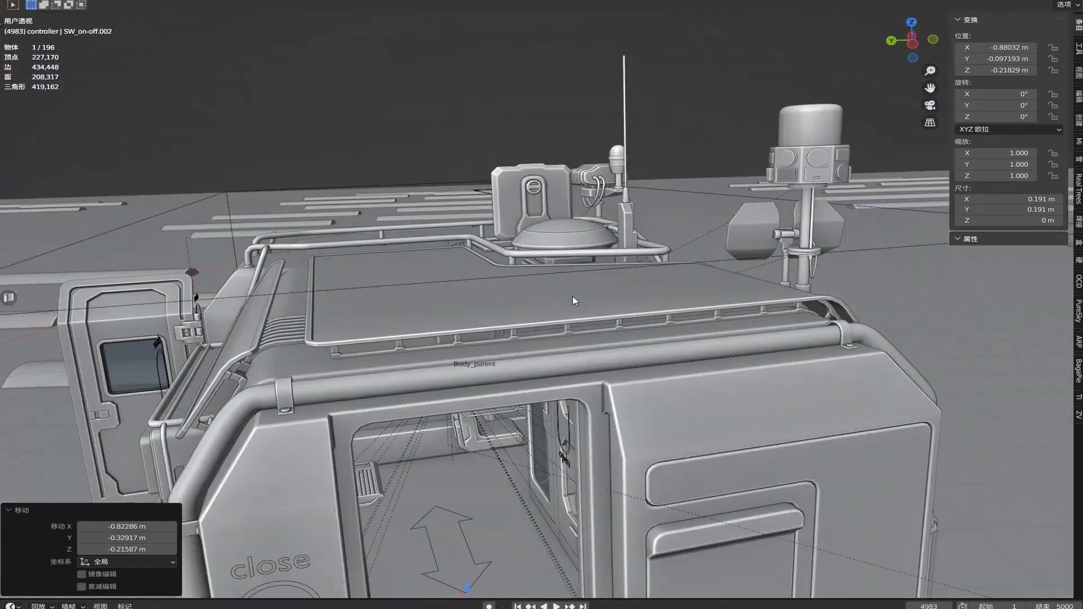
pyautogui.scroll(5, 573, 296)
pyautogui.scroll(5, 514, 314)
pyautogui.moveTo(514, 314)
pyautogui.mouseDown(button='middle')
pyautogui.moveTo(526, 297)
pyautogui.moveTo(566, 291)
pyautogui.mouseUp(button='middle')
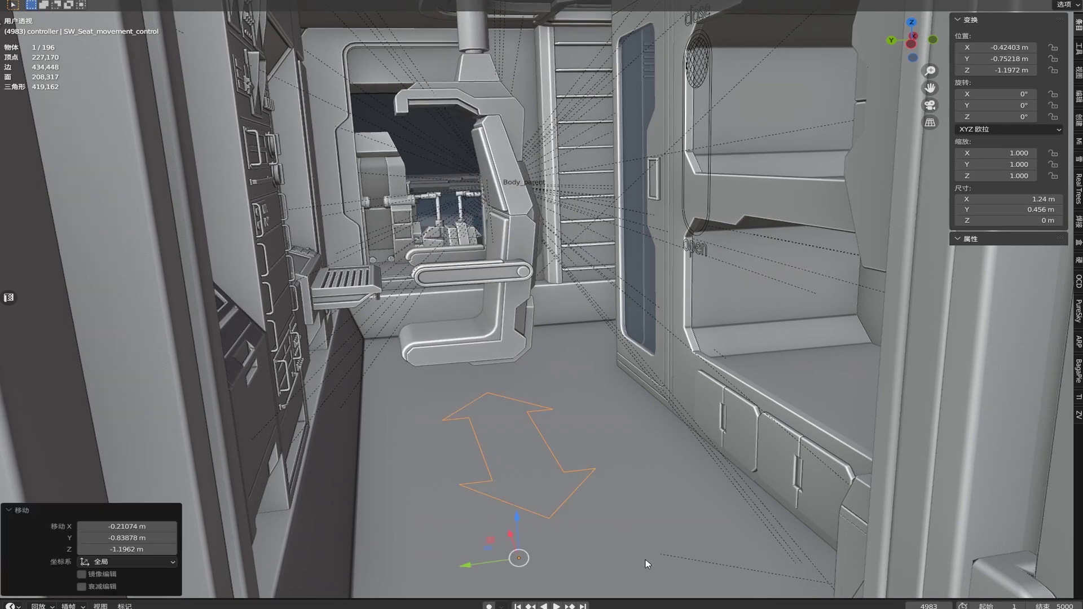
# Step: Pull the inner door's sphere switch down to about Z -0.69 m to open the door
pyautogui.moveTo(647, 564)
pyautogui.mouseDown(button='middle')
pyautogui.moveTo(556, 454)
pyautogui.moveTo(581, 485)
pyautogui.moveTo(587, 454)
pyautogui.mouseUp(button='middle')
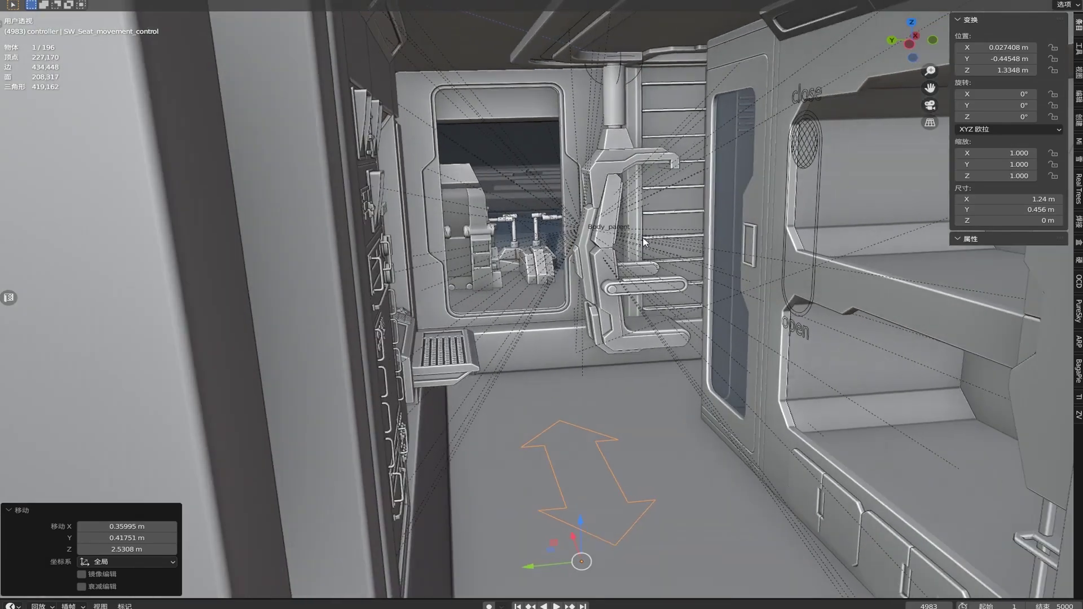
pyautogui.moveTo(528, 118)
pyautogui.mouseDown(button='middle')
pyautogui.moveTo(658, 278)
pyautogui.moveTo(677, 256)
pyautogui.mouseUp(button='middle')
pyautogui.click(658, 277)
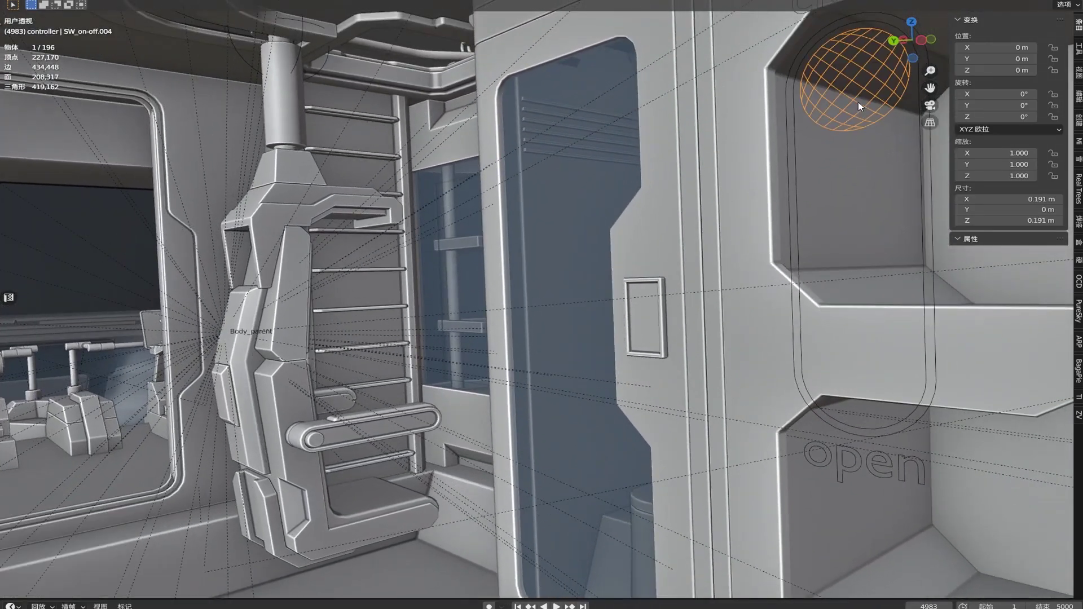
pyautogui.moveTo(847, 154); pyautogui.dragTo(836, 256)
# Step: Orbit around the opened inner door and zoom out to view the rover
pyautogui.moveTo(495, 367)
pyautogui.mouseDown(button='middle')
pyautogui.moveTo(561, 393)
pyautogui.moveTo(587, 374)
pyautogui.moveTo(537, 346)
pyautogui.moveTo(507, 352)
pyautogui.moveTo(565, 347)
pyautogui.moveTo(612, 367)
pyautogui.mouseUp(button='middle')
pyautogui.scroll(-3, 506, 347)
pyautogui.scroll(-3, 503, 358)
pyautogui.scroll(-3, 501, 374)
pyautogui.scroll(-3, 613, 368)
pyautogui.scroll(-5, 621, 351)
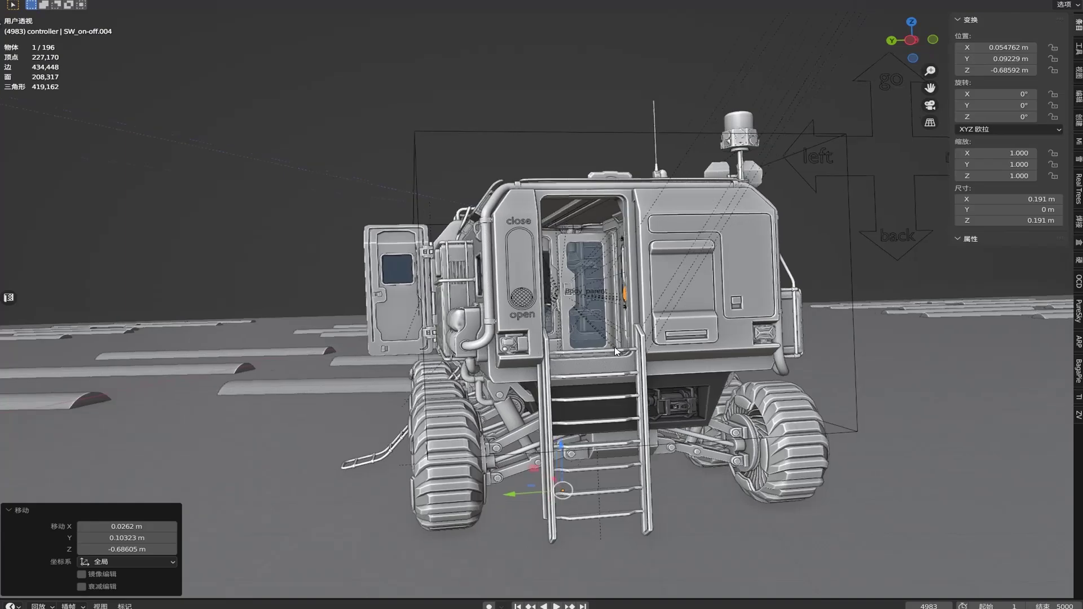
# Step: Zoom into the cockpit and select the center console
pyautogui.scroll(5, 601, 354)
pyautogui.scroll(2, 592, 354)
pyautogui.scroll(2, 581, 354)
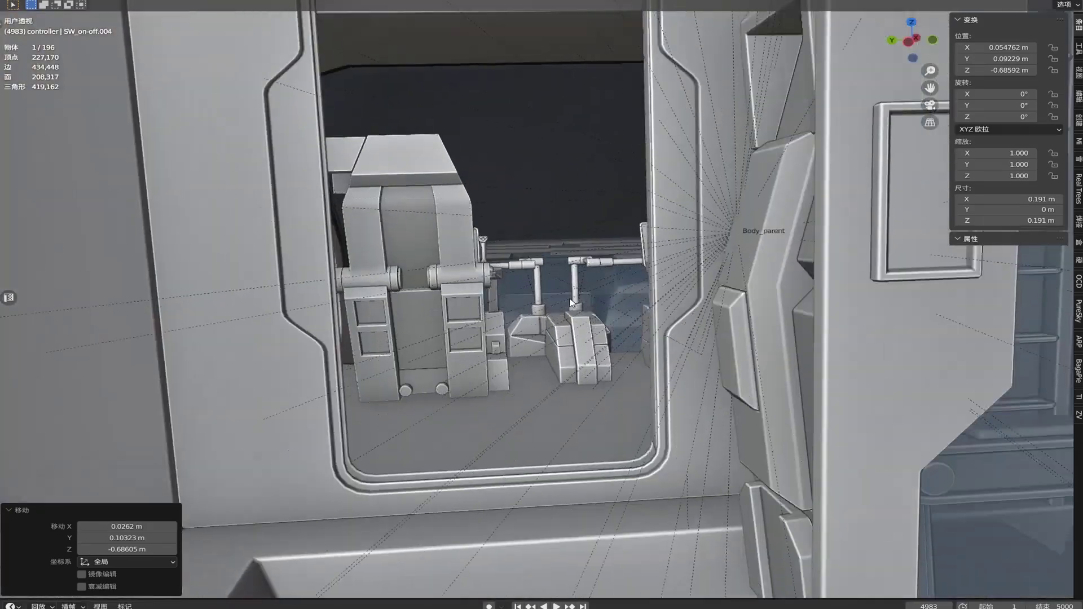
pyautogui.scroll(3, 571, 354)
pyautogui.scroll(-2, 573, 354)
pyautogui.scroll(-2, 573, 349)
pyautogui.moveTo(573, 346)
pyautogui.mouseDown(button='middle')
pyautogui.moveTo(624, 498)
pyautogui.moveTo(708, 503)
pyautogui.moveTo(341, 479)
pyautogui.moveTo(496, 374)
pyautogui.mouseUp(button='middle')
pyautogui.click(623, 498)
# Step: Orbit to the side compartment and move the seat's arrow control to slide the seat
pyautogui.scroll(-5, 586, 371)
pyautogui.moveTo(586, 371)
pyautogui.mouseDown(button='middle')
pyautogui.moveTo(516, 344)
pyautogui.moveTo(581, 365)
pyautogui.moveTo(562, 359)
pyautogui.moveTo(656, 369)
pyautogui.moveTo(621, 362)
pyautogui.mouseUp(button='middle')
pyautogui.scroll(3, 601, 350)
pyautogui.scroll(3, 601, 349)
pyautogui.scroll(-5, 654, 368)
pyautogui.scroll(4, 602, 360)
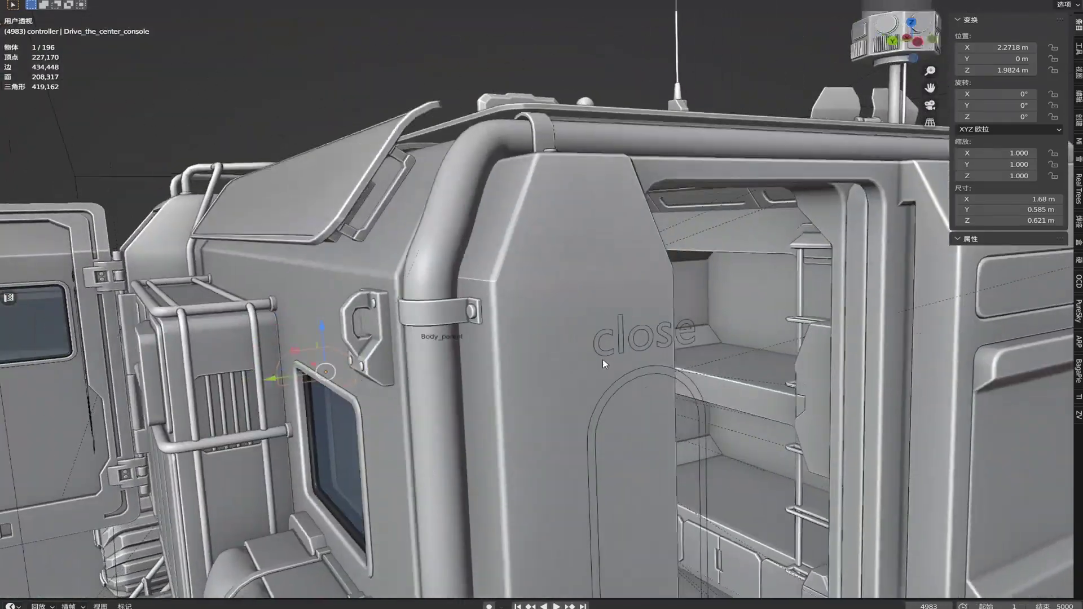
pyautogui.scroll(3, 522, 402)
pyautogui.moveTo(522, 402)
pyautogui.mouseDown(button='middle')
pyautogui.moveTo(402, 501)
pyautogui.moveTo(450, 473)
pyautogui.moveTo(483, 431)
pyautogui.mouseUp(button='middle')
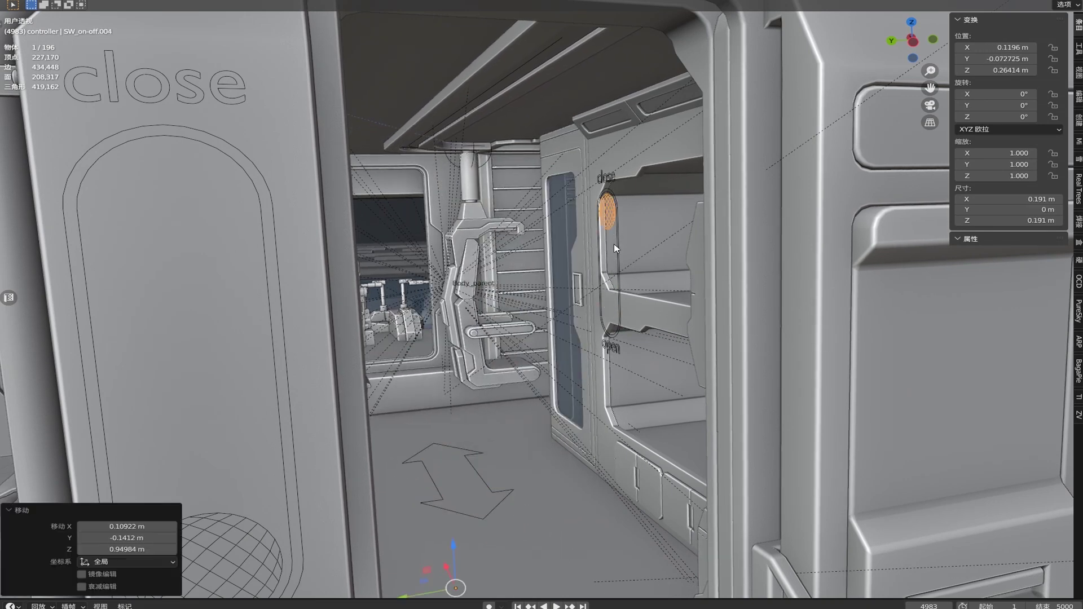
pyautogui.click(490, 481)
pyautogui.press('g')
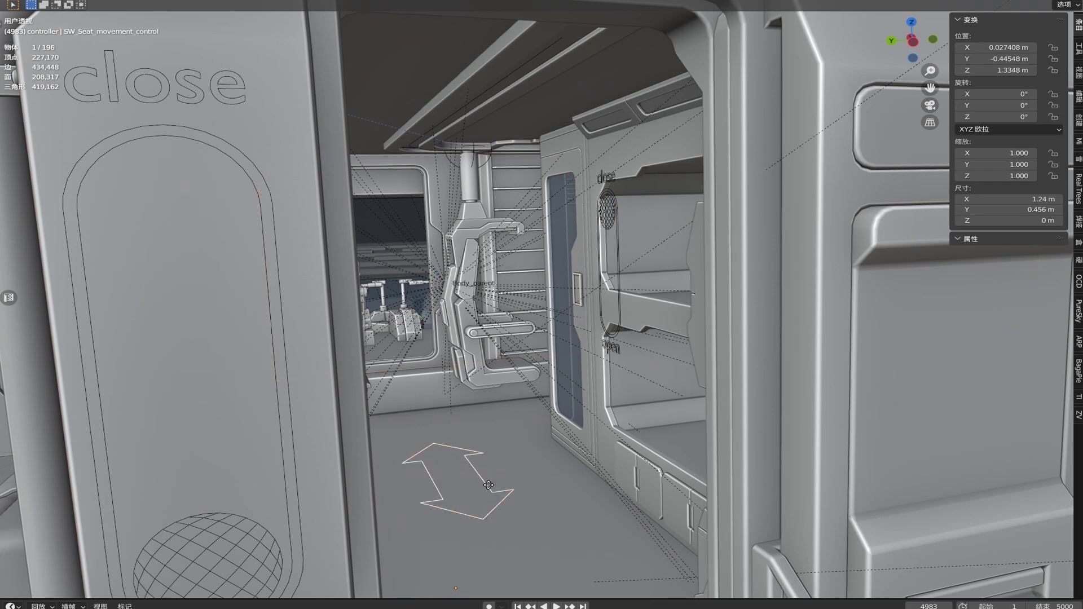